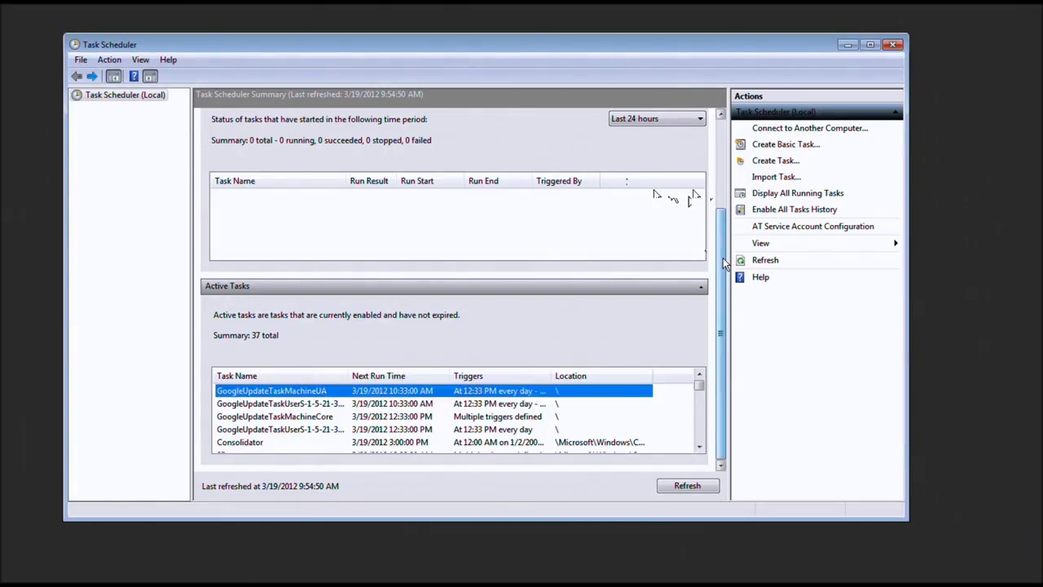
Close Task Scheduler and relaunch it from Start > All Programs > Accessories > System Tools
drag(724, 263, 720, 171)
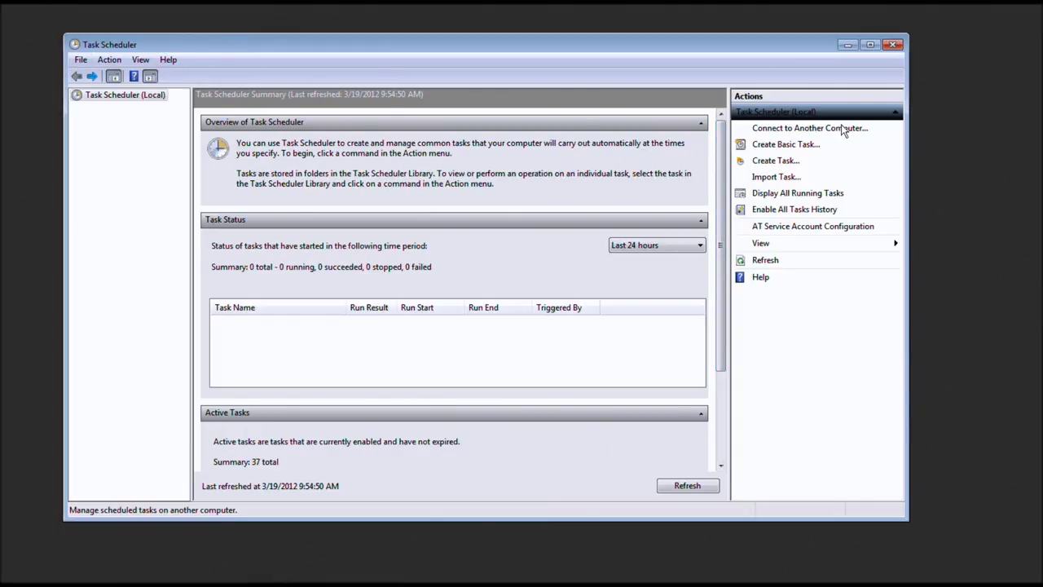
click(895, 50)
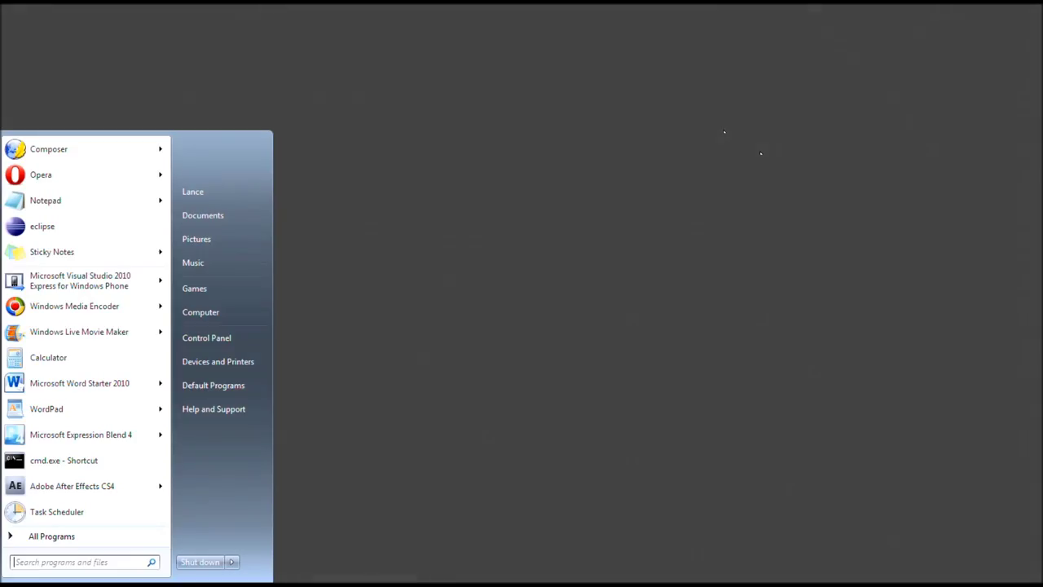
click(81, 536)
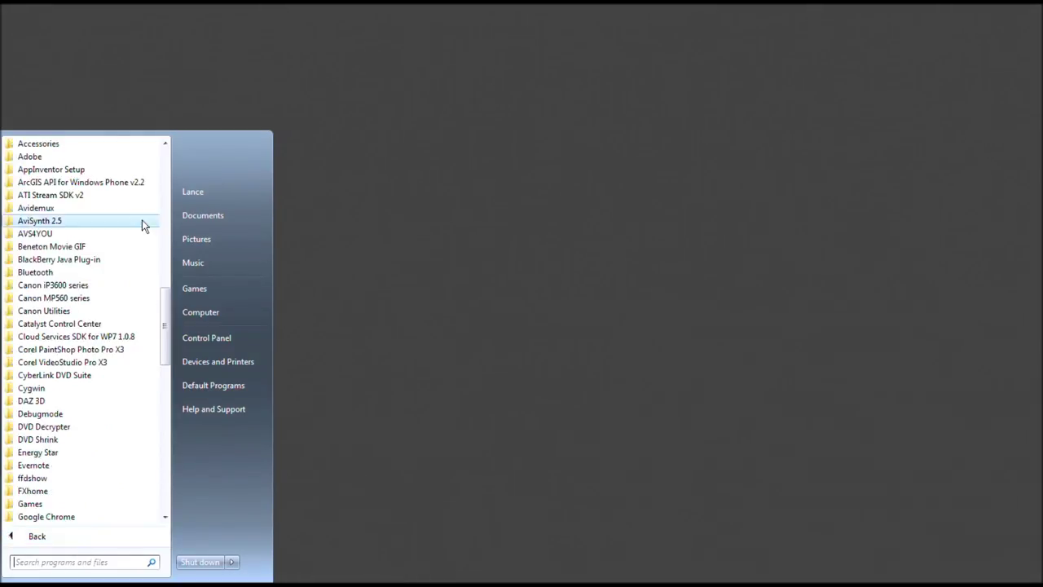
click(82, 145)
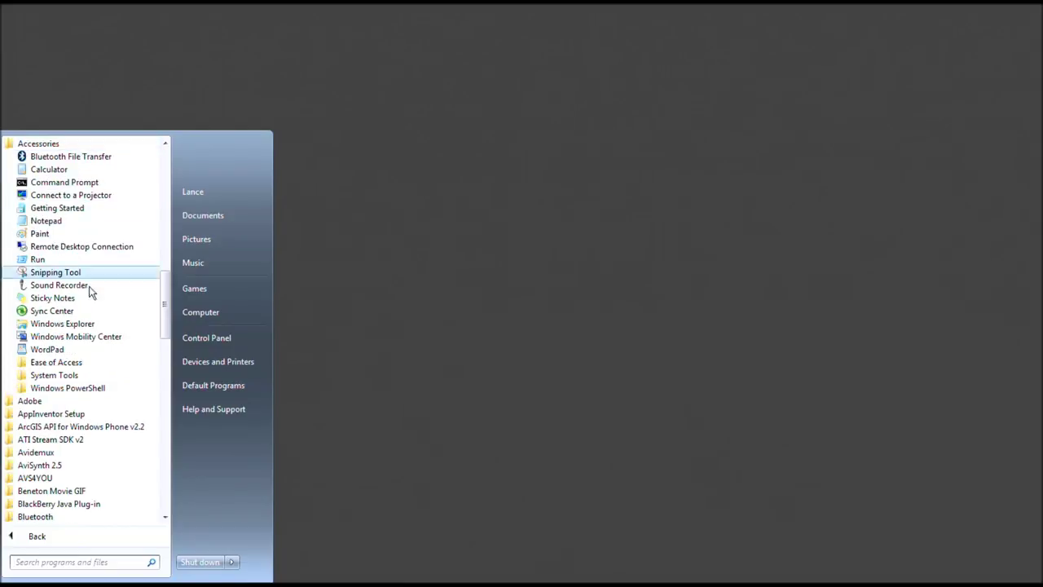
click(78, 376)
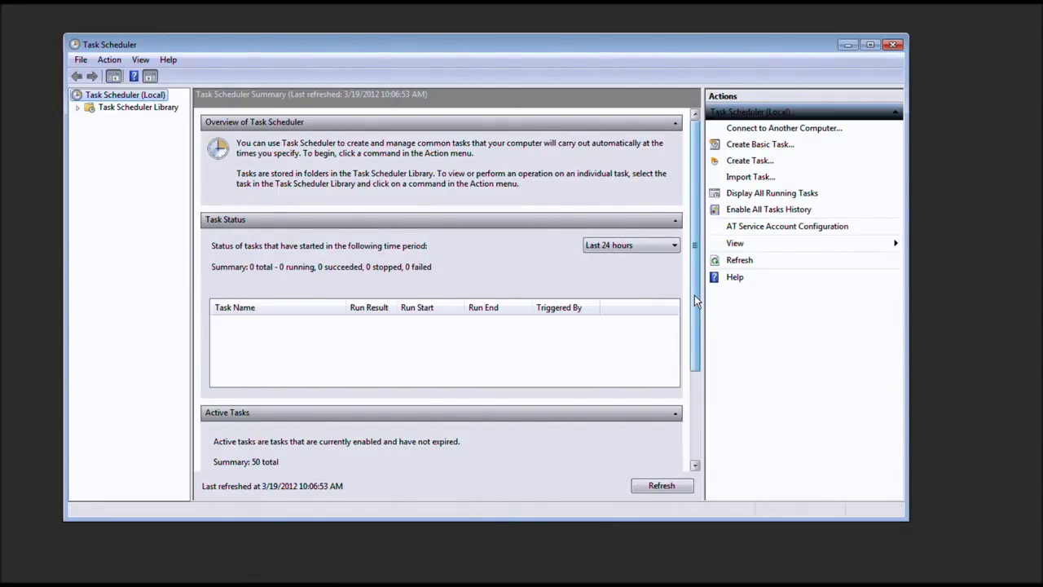
Open GoogleUpdateTaskMachineUA from Active Tasks in the Task Scheduler Library
scroll(694, 298, down, 3)
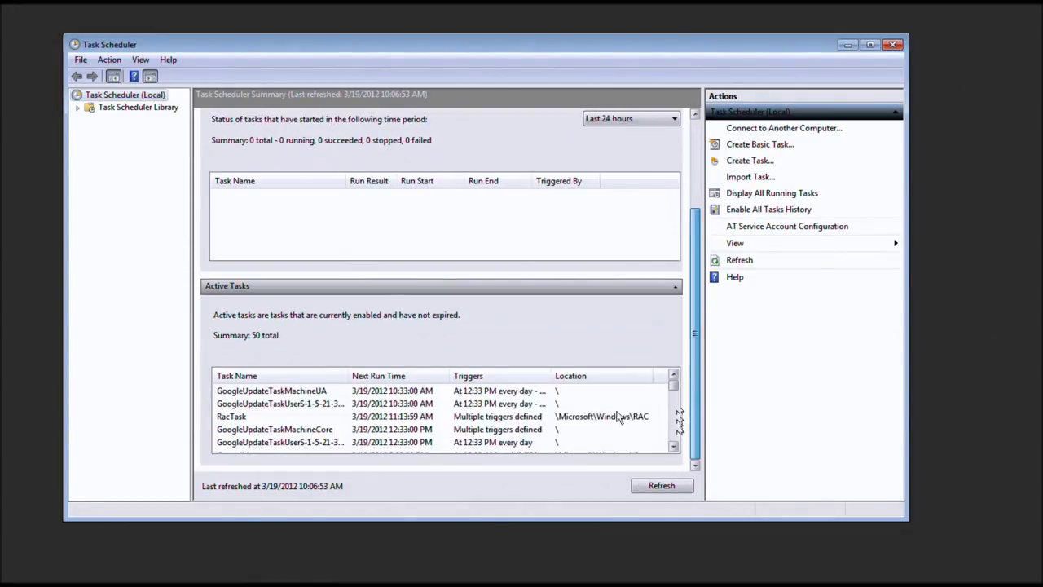
click(257, 394)
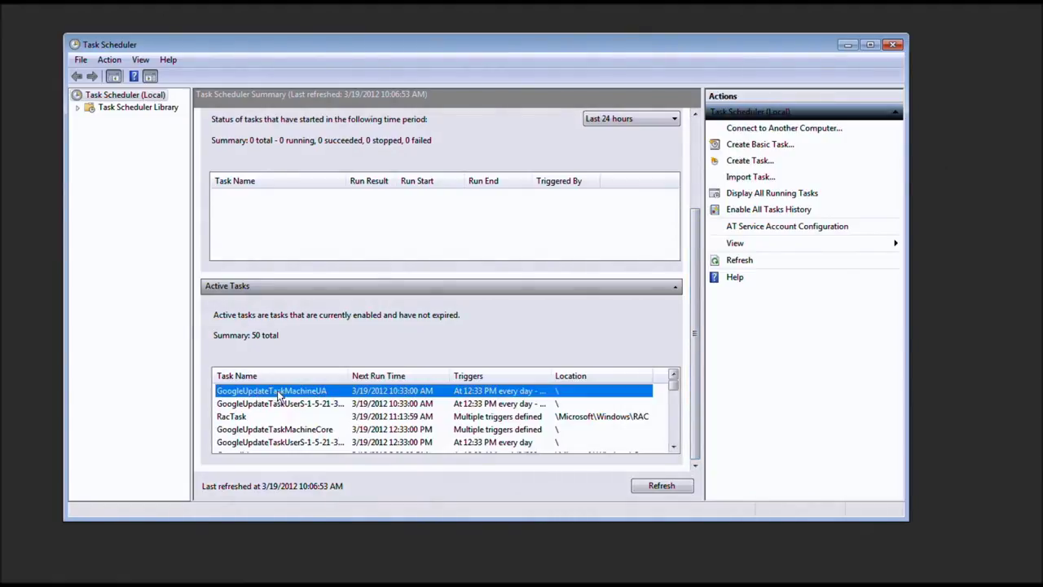
double_click(318, 394)
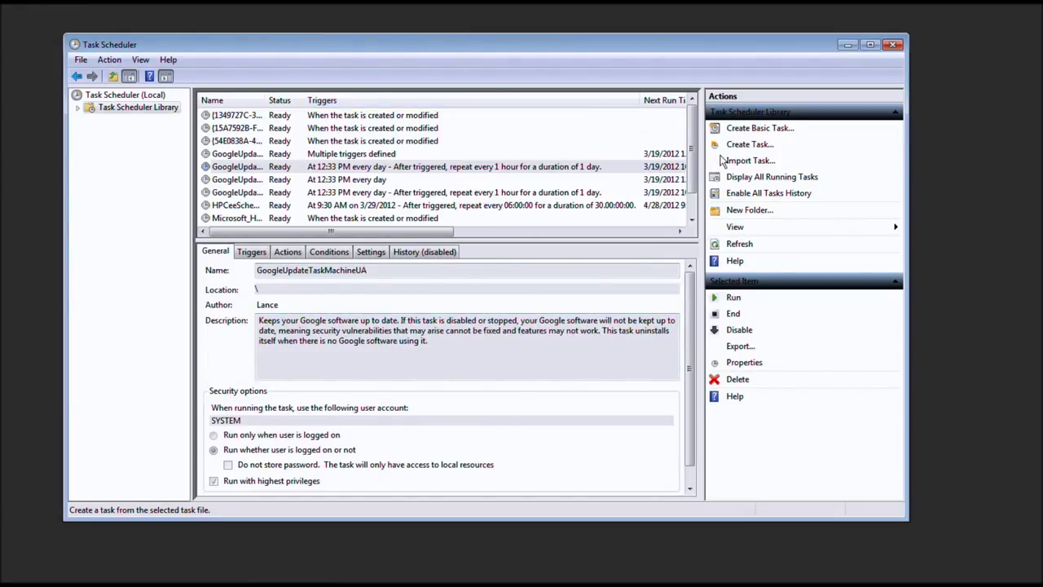
Review GoogleUpdateTaskMachineUA's description, then view its daily 12:33 PM hourly trigger
drag(695, 152, 693, 186)
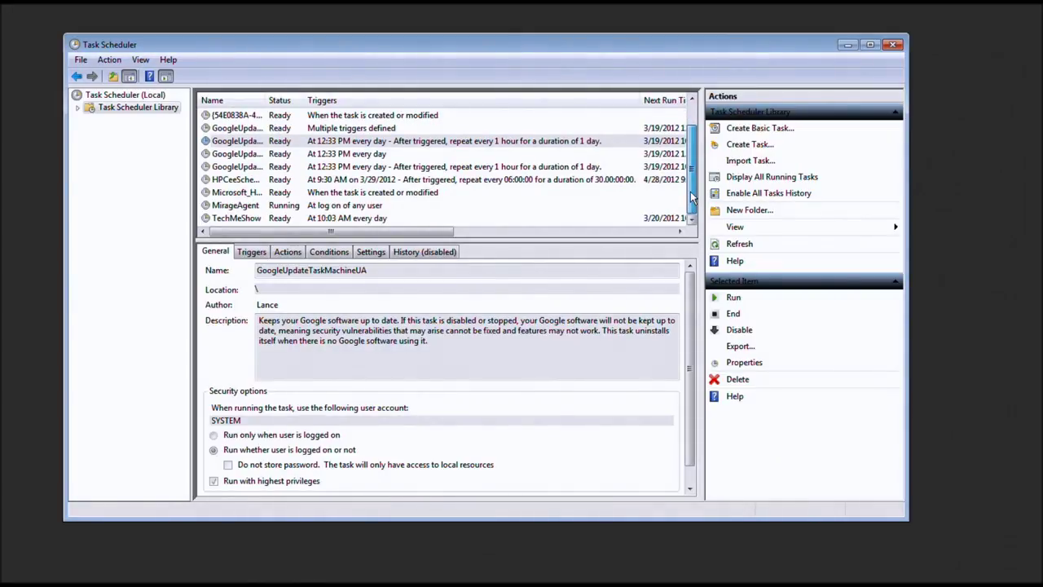
drag(691, 199, 692, 139)
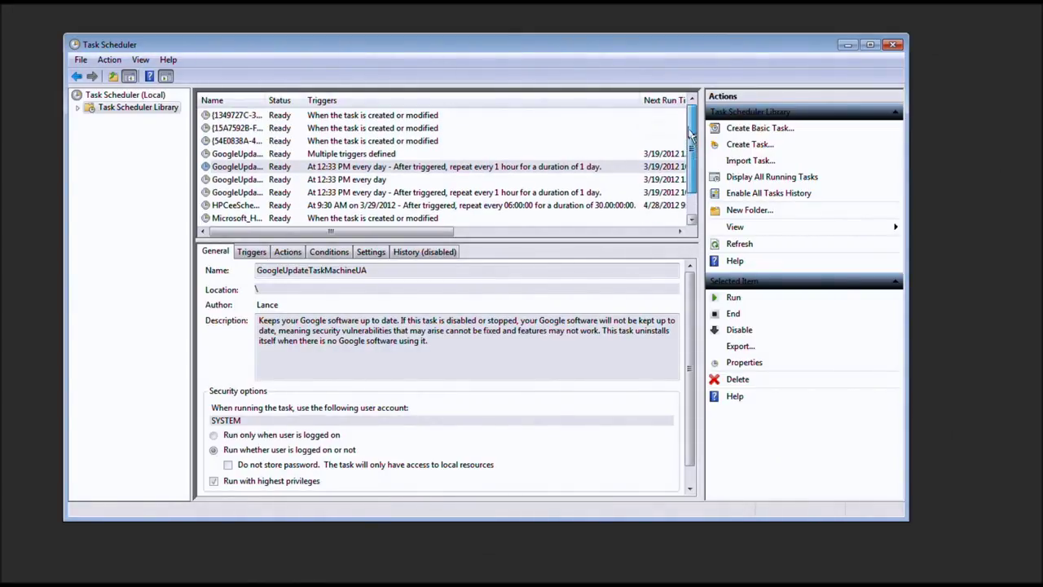
click(413, 354)
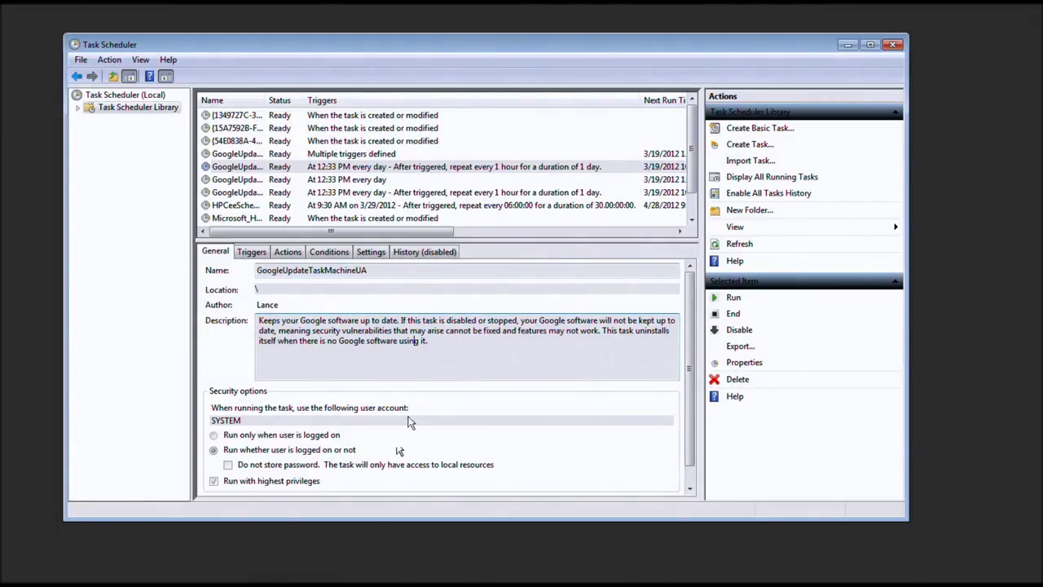
click(430, 357)
click(253, 252)
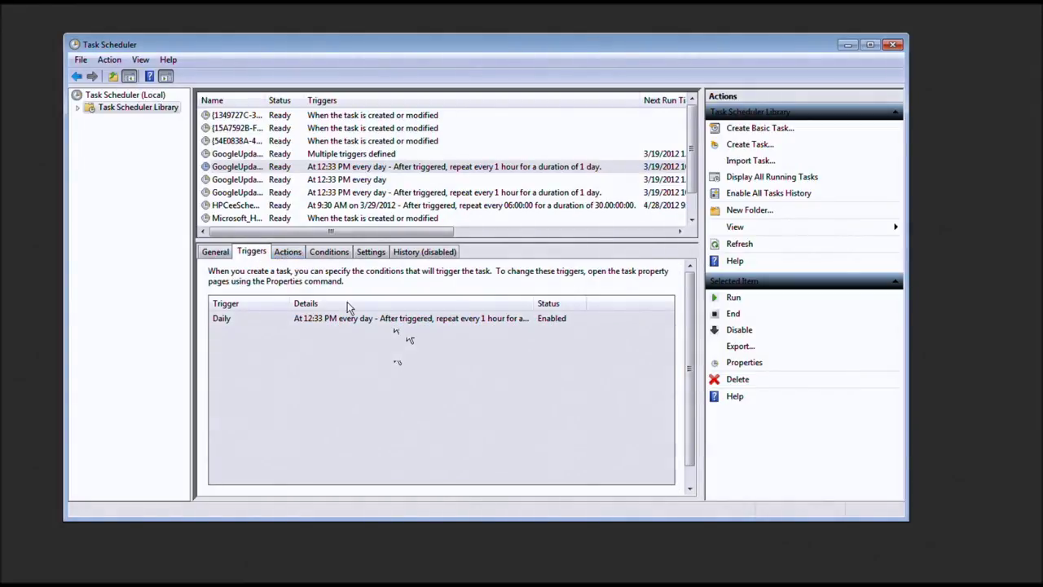
click(446, 323)
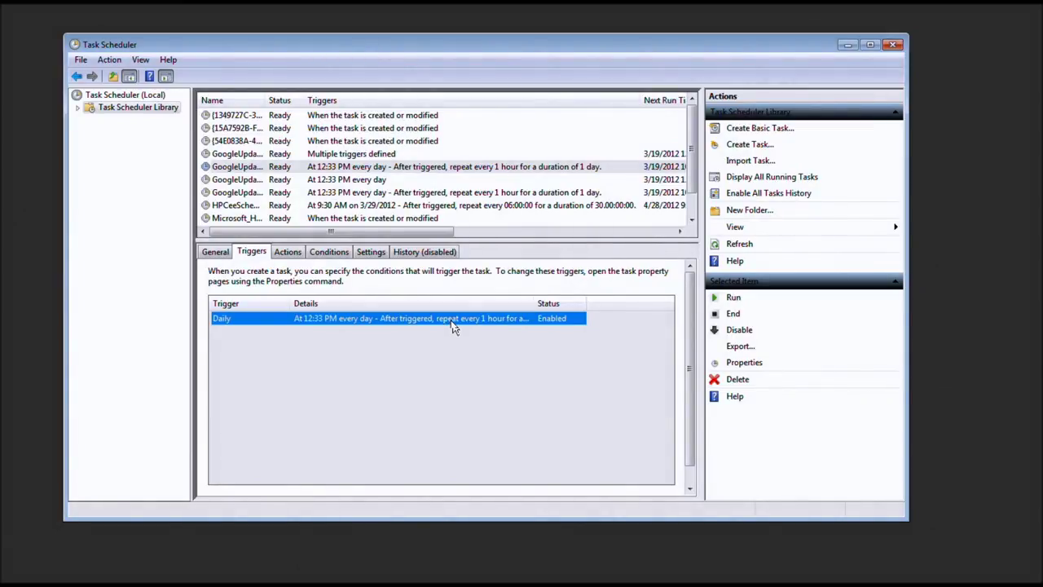
click(289, 254)
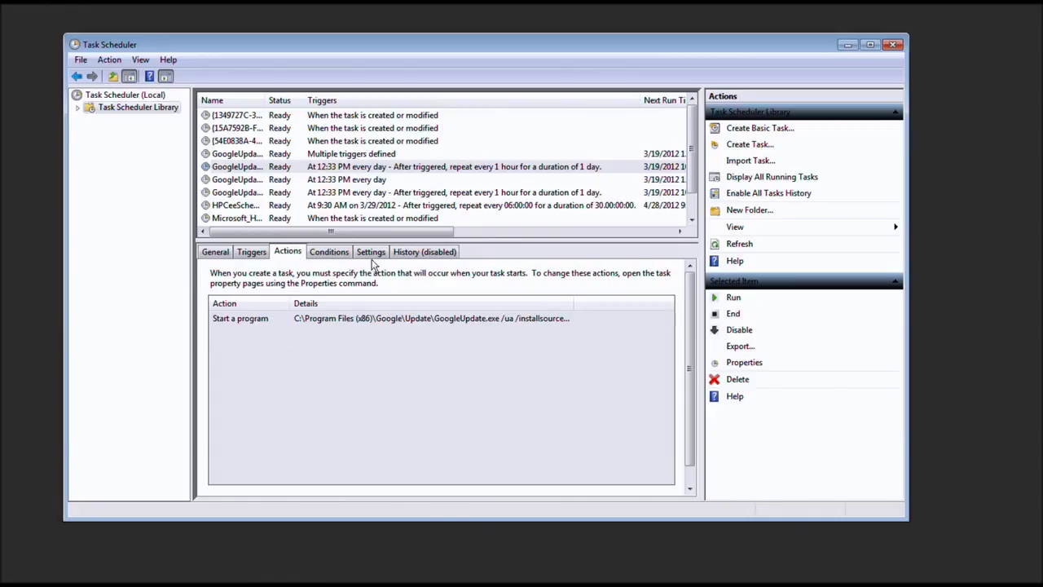
click(397, 321)
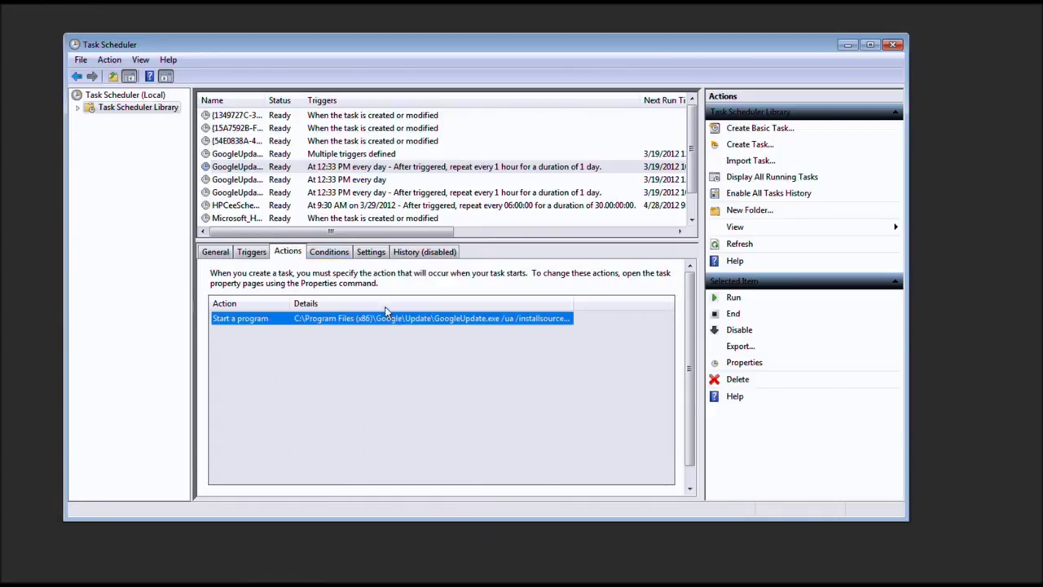
click(328, 254)
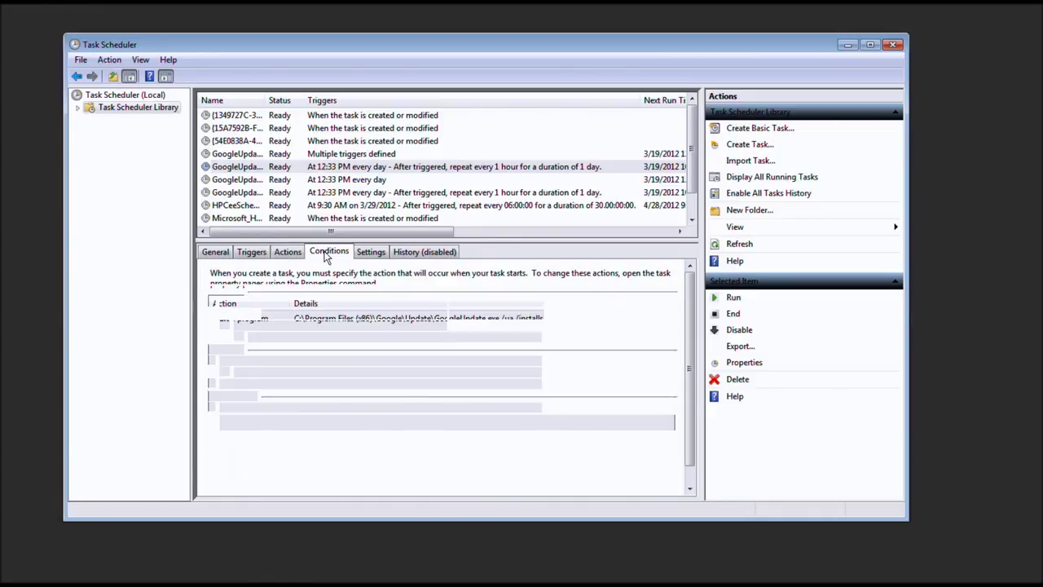
click(382, 254)
click(406, 258)
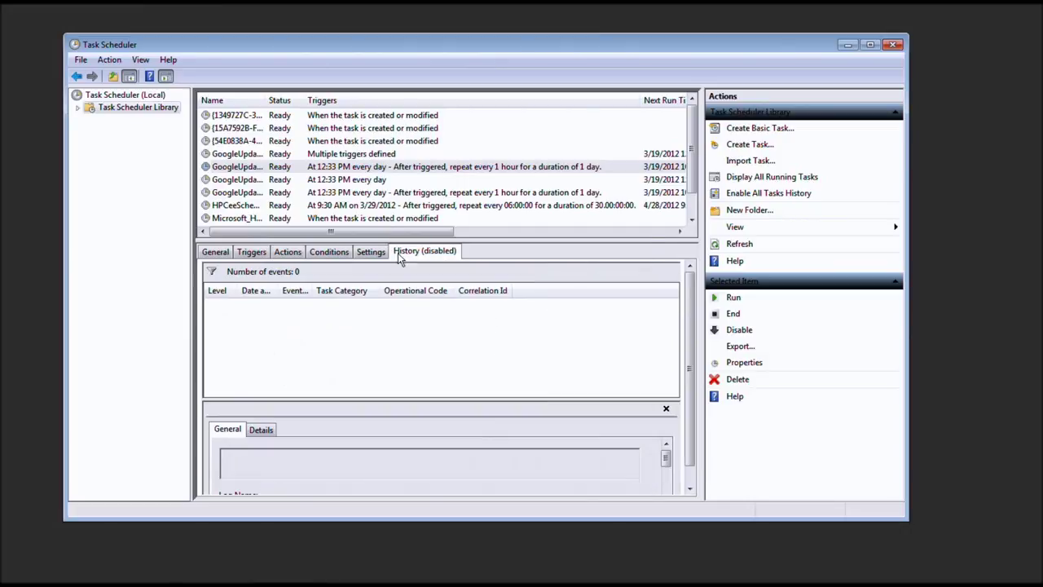
click(218, 253)
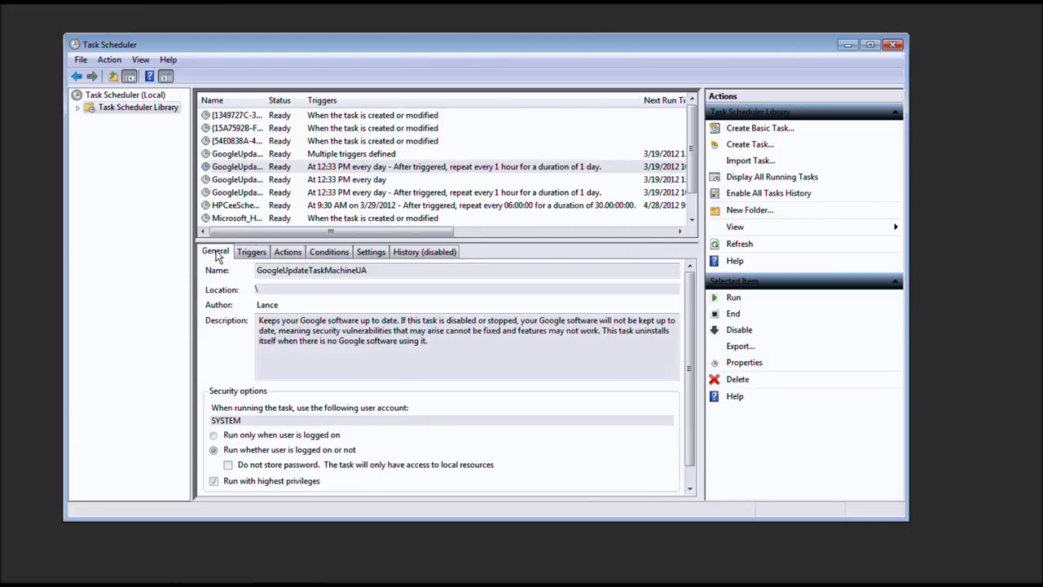
click(423, 256)
click(218, 253)
click(423, 341)
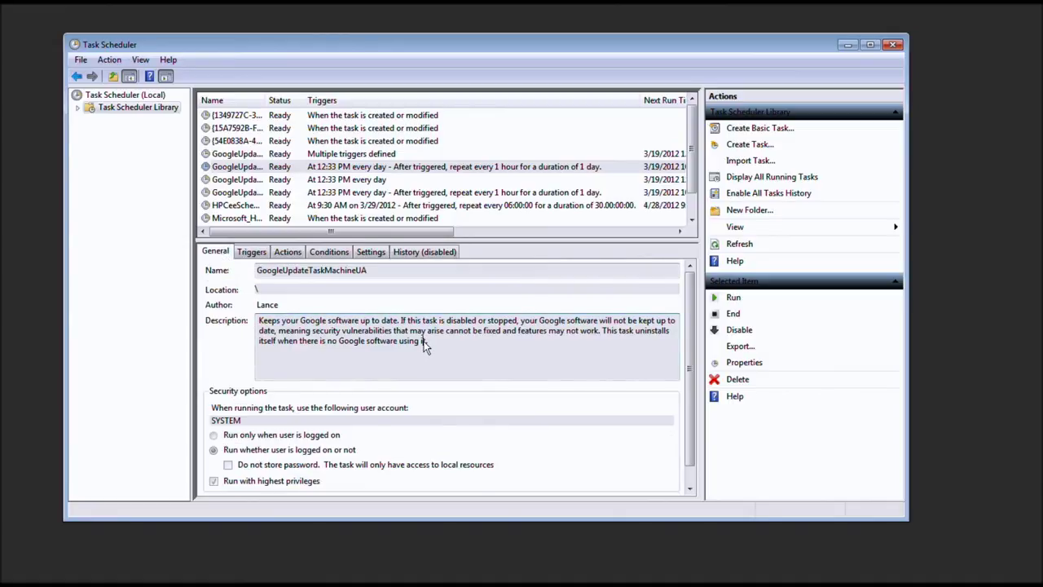
scroll(695, 346, down, 1)
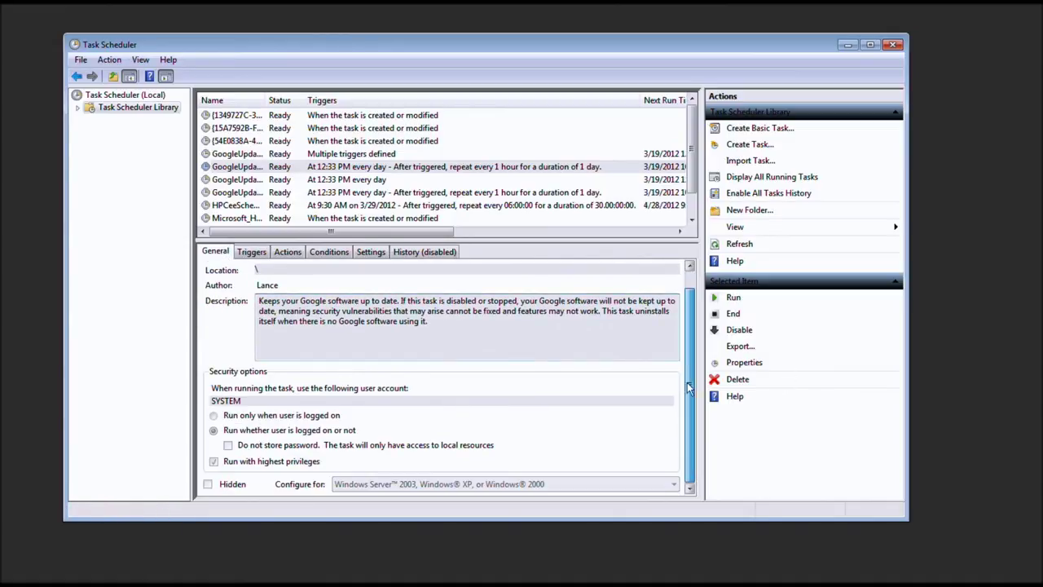
End all running instances of GoogleUpdateTaskMachineUA and disable the task
click(734, 316)
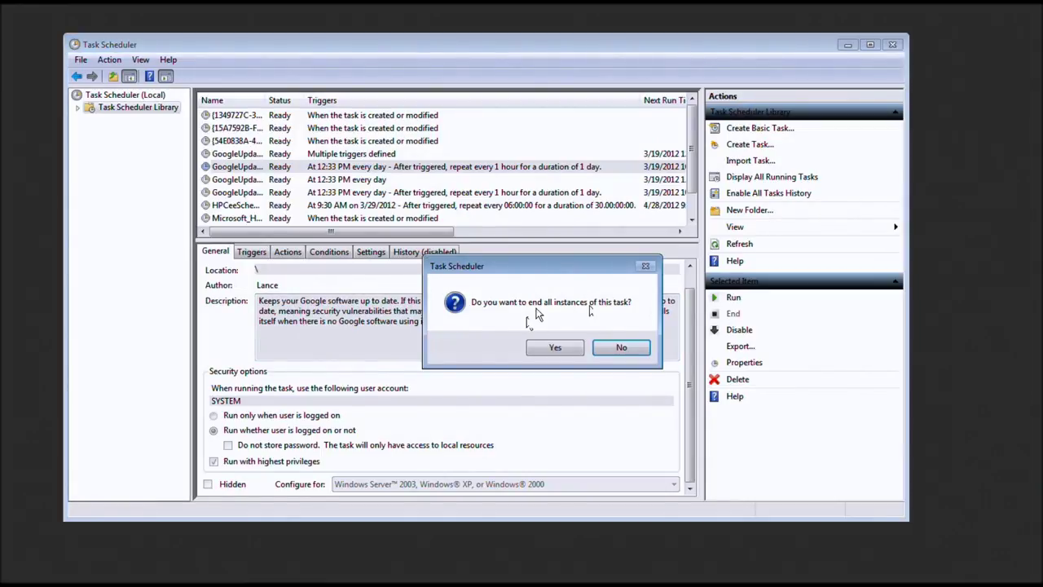
click(555, 348)
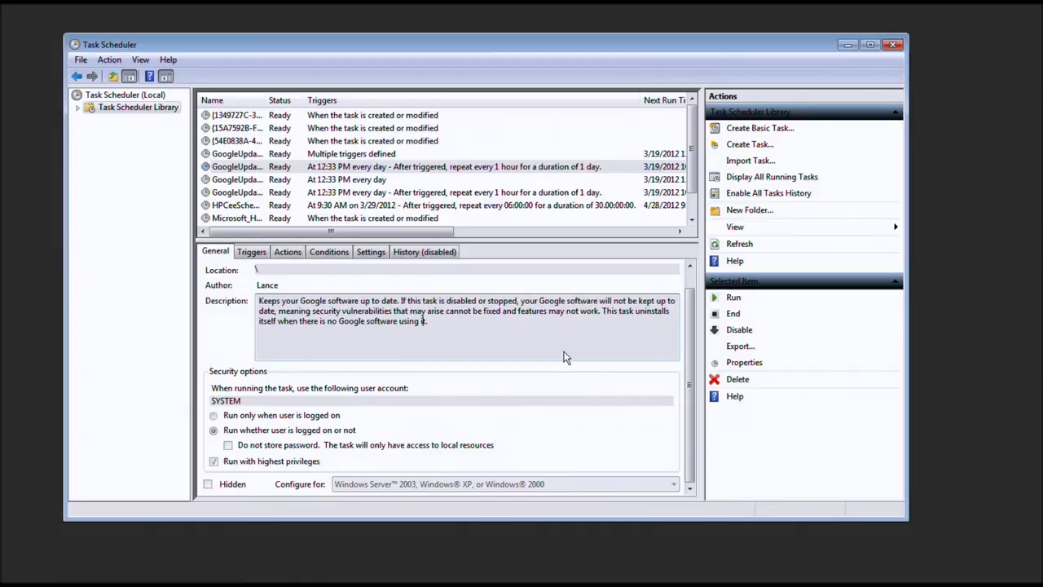
click(741, 332)
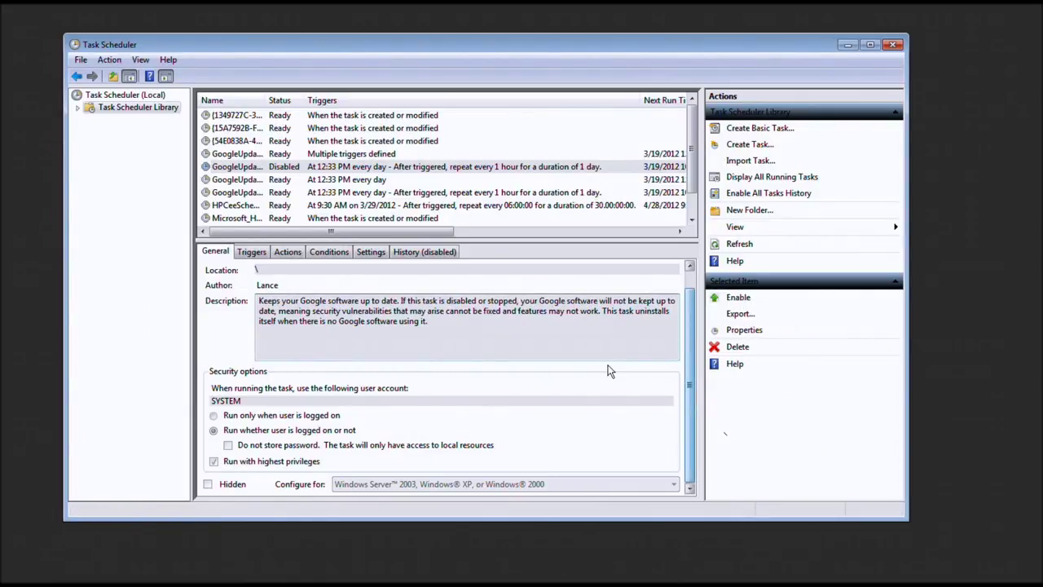
click(535, 327)
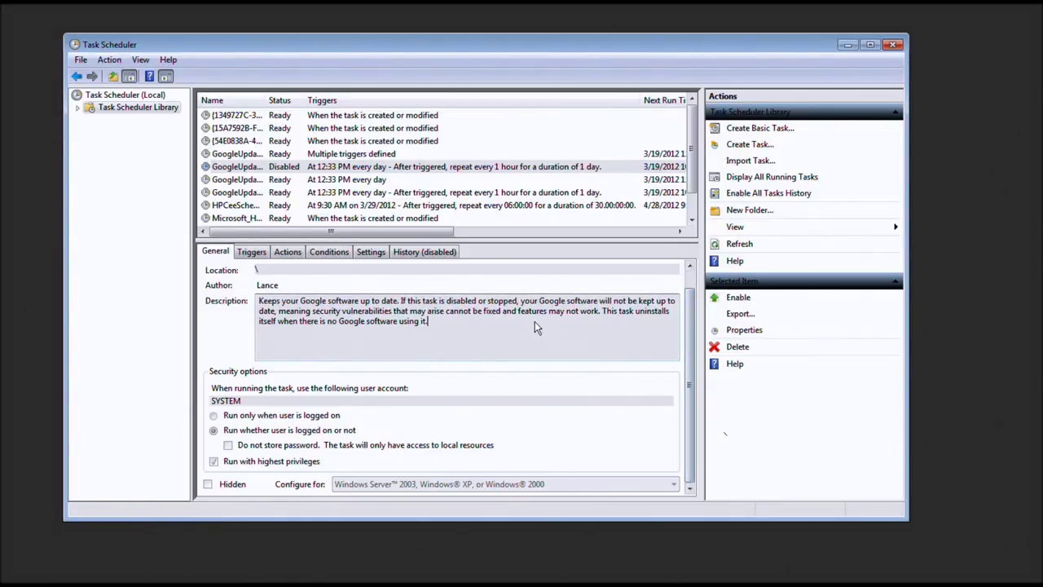
Return to the Task Scheduler summary, which now counts 49 active tasks
click(482, 327)
click(78, 79)
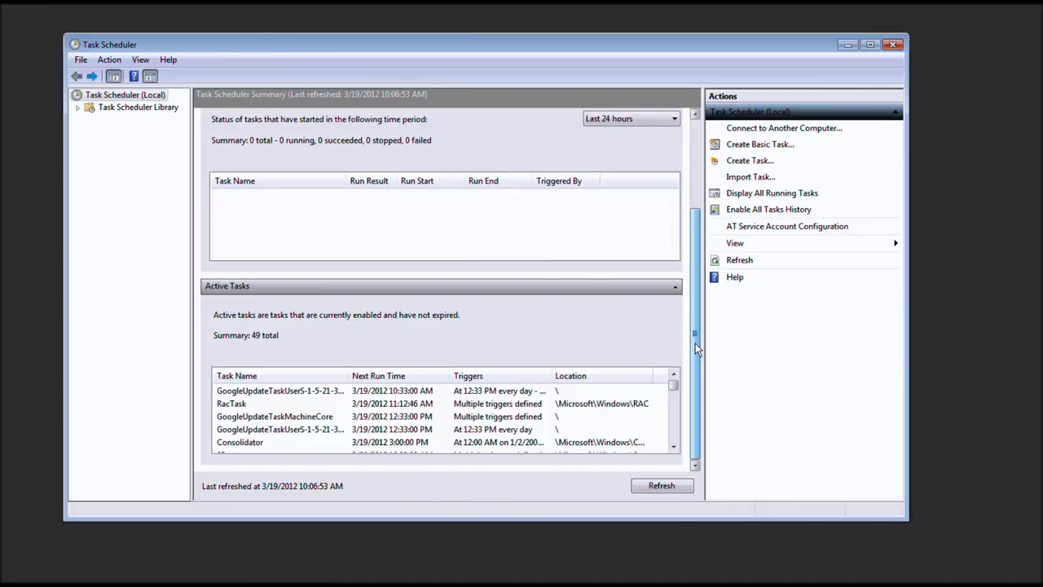
click(272, 394)
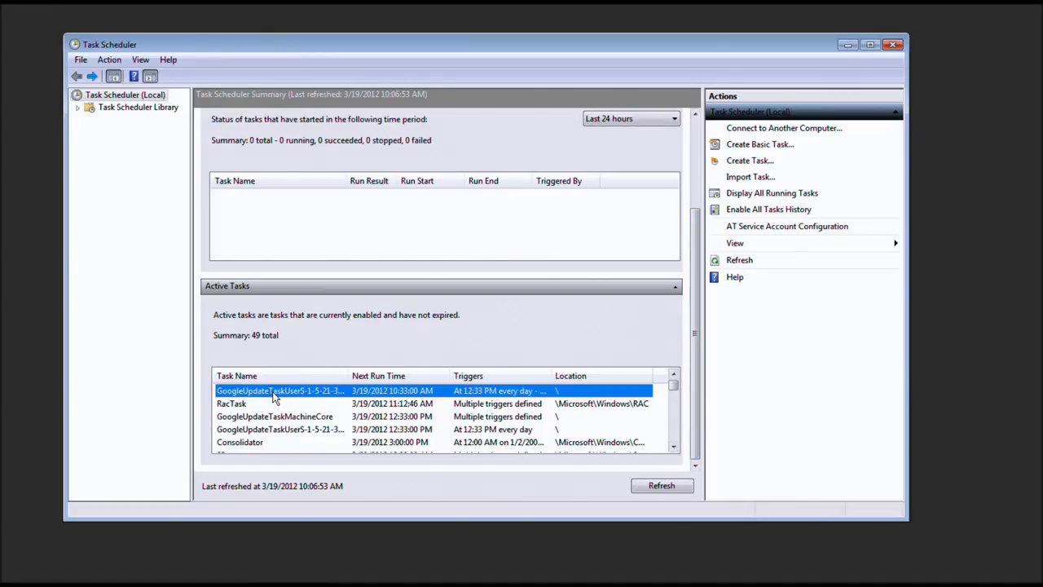
Open the GoogleUpdate user task and review its Triggers, Actions and General tabs
double_click(275, 394)
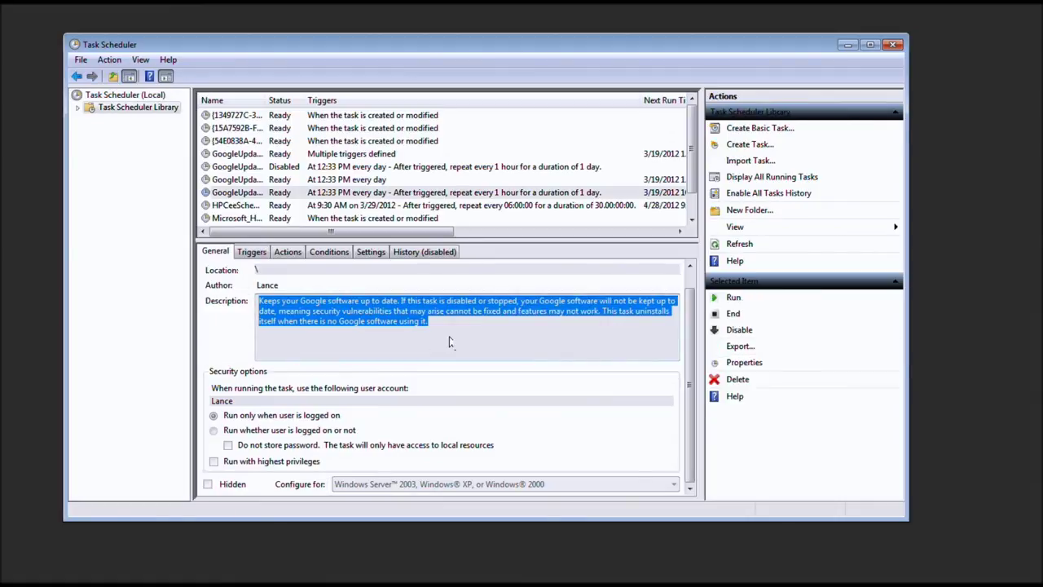
click(450, 341)
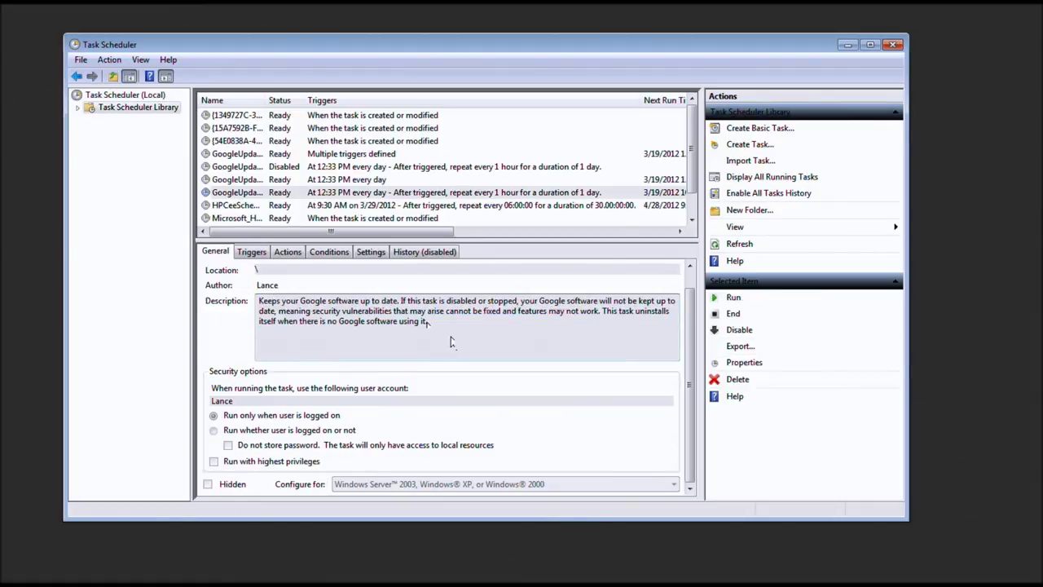
click(248, 254)
click(291, 254)
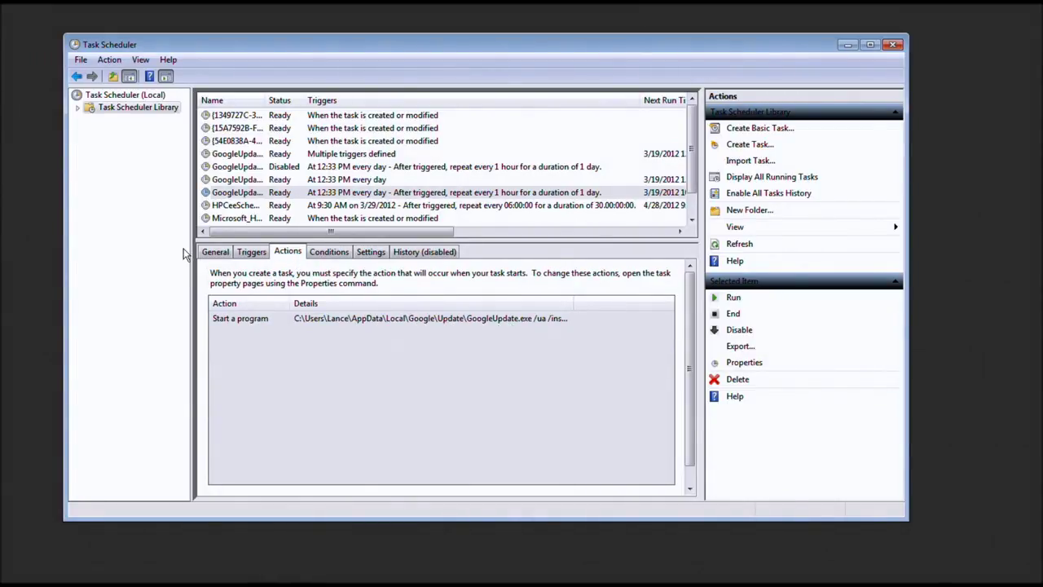
click(209, 254)
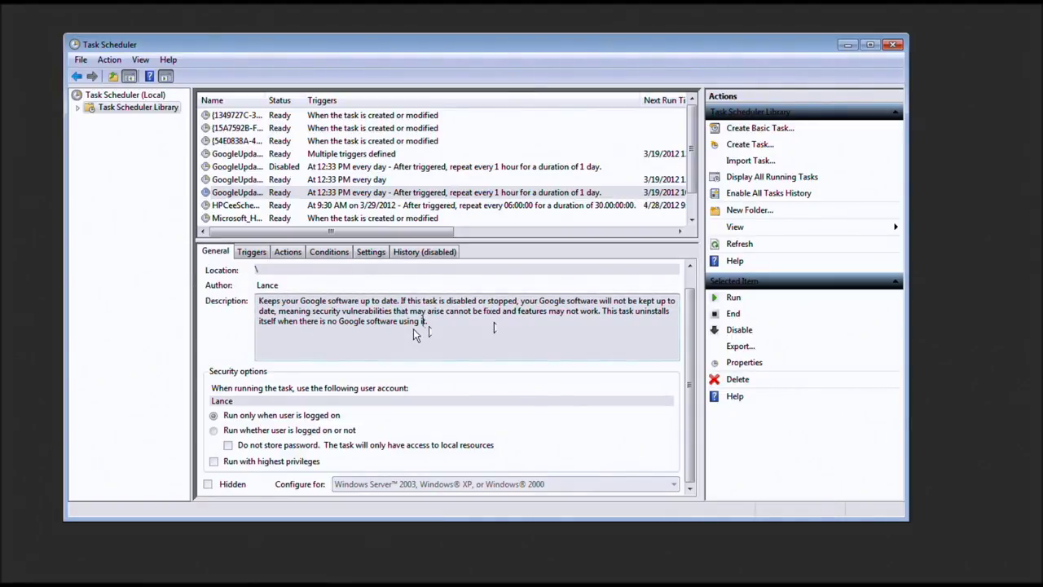
End all instances of the GoogleUpdate user task, disable it, and return to the summary
click(734, 314)
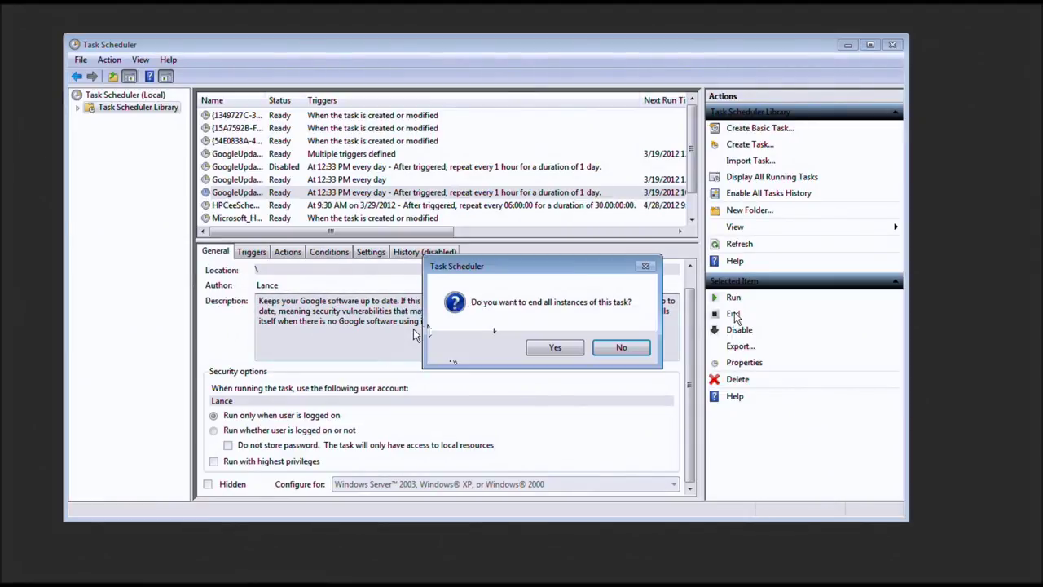
click(559, 350)
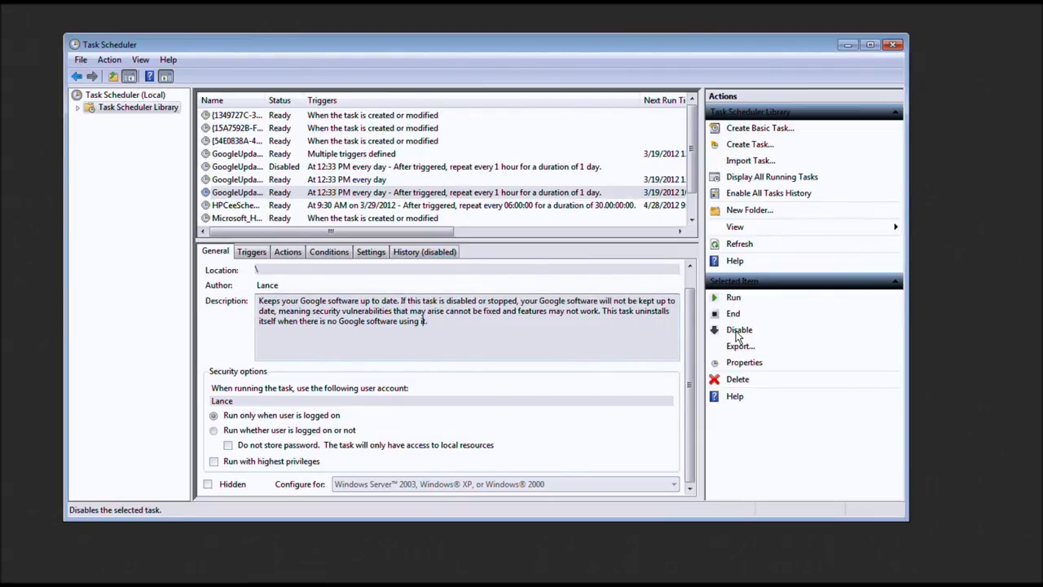
click(738, 331)
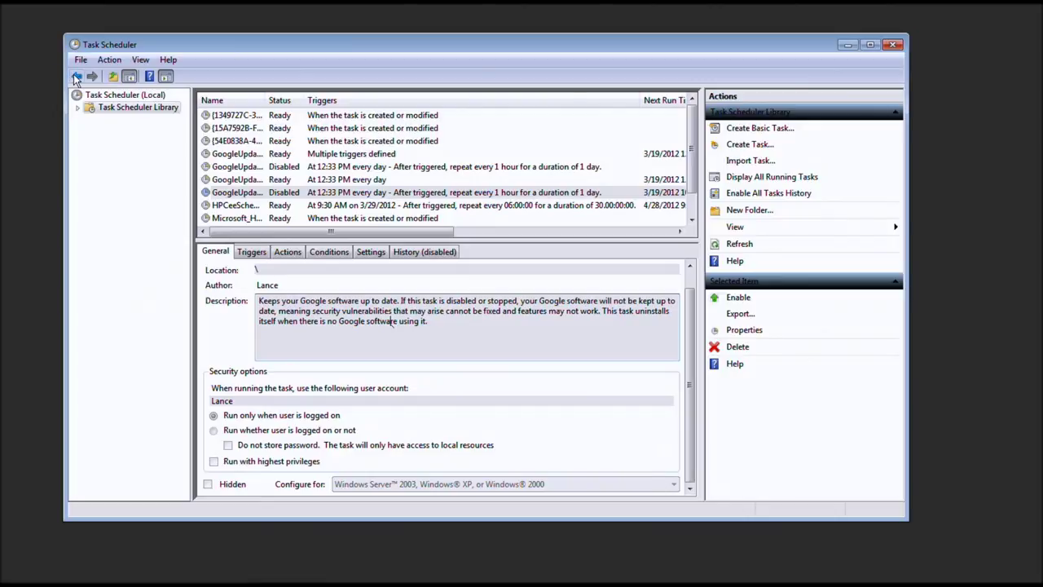
click(94, 95)
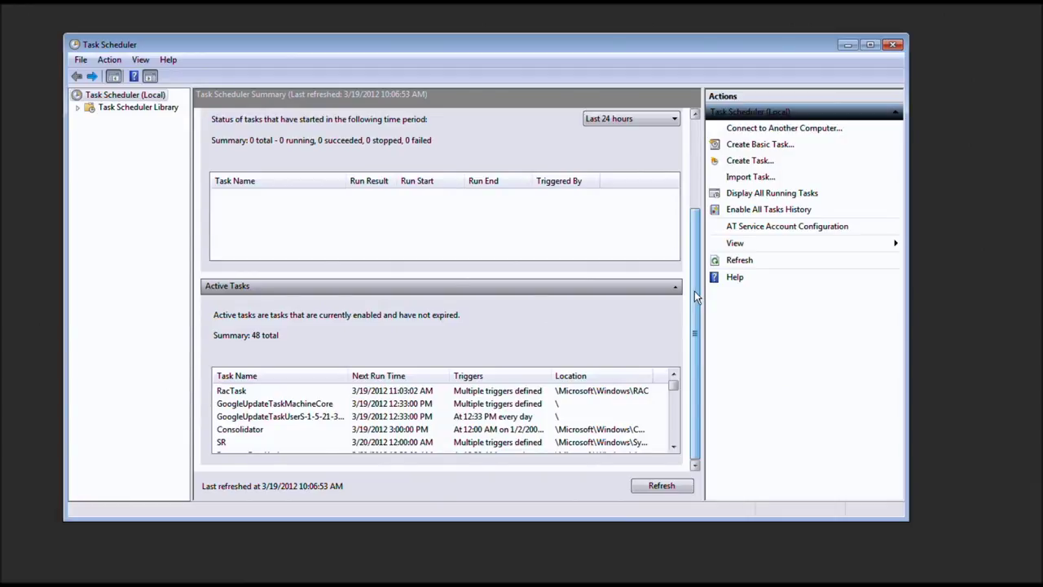
click(278, 406)
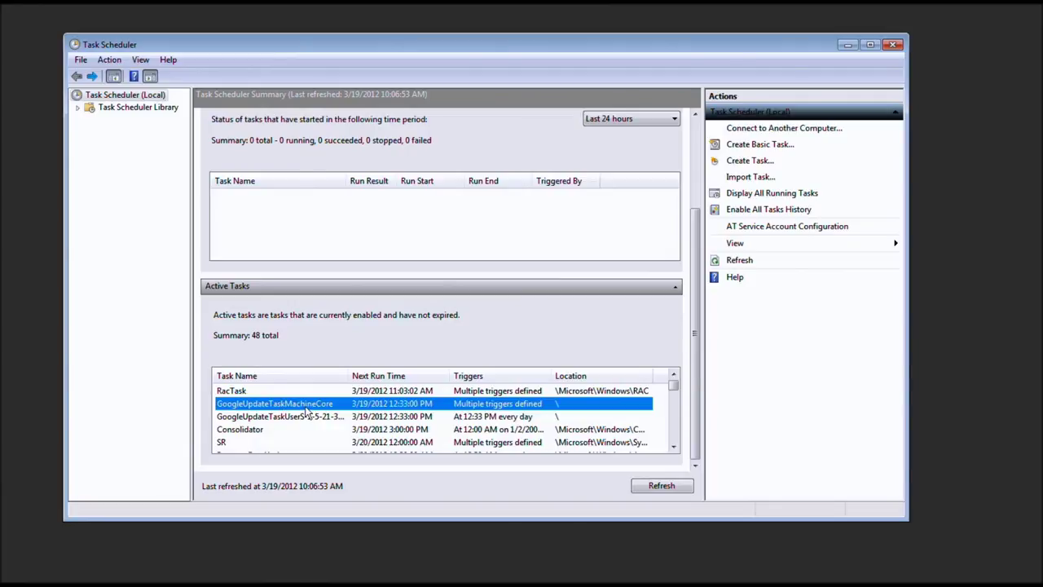
Open GoogleUpdateTaskMachineCore and check its GoogleUpdate.exe start-a-program action
double_click(306, 408)
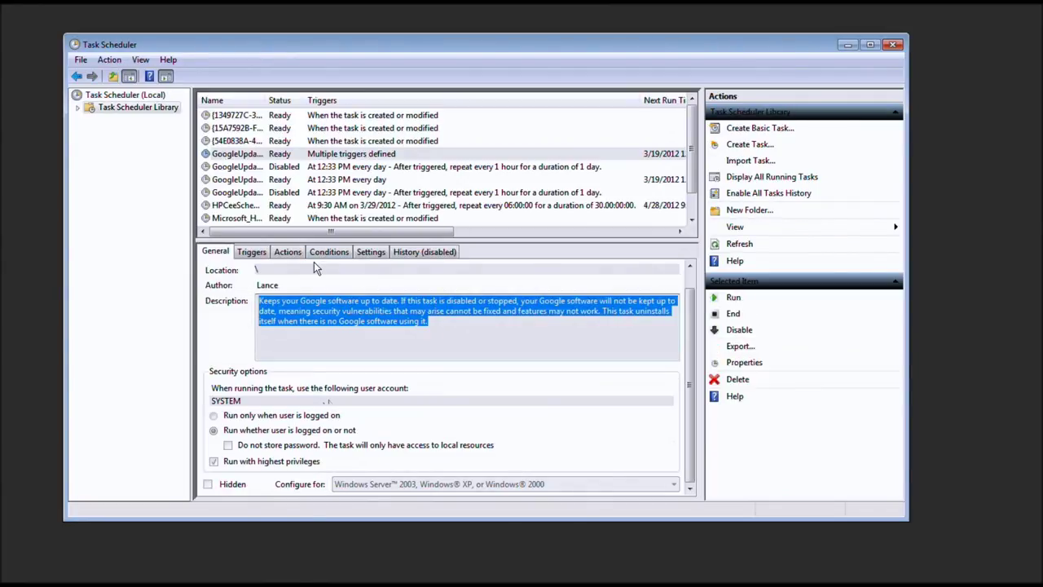
click(285, 252)
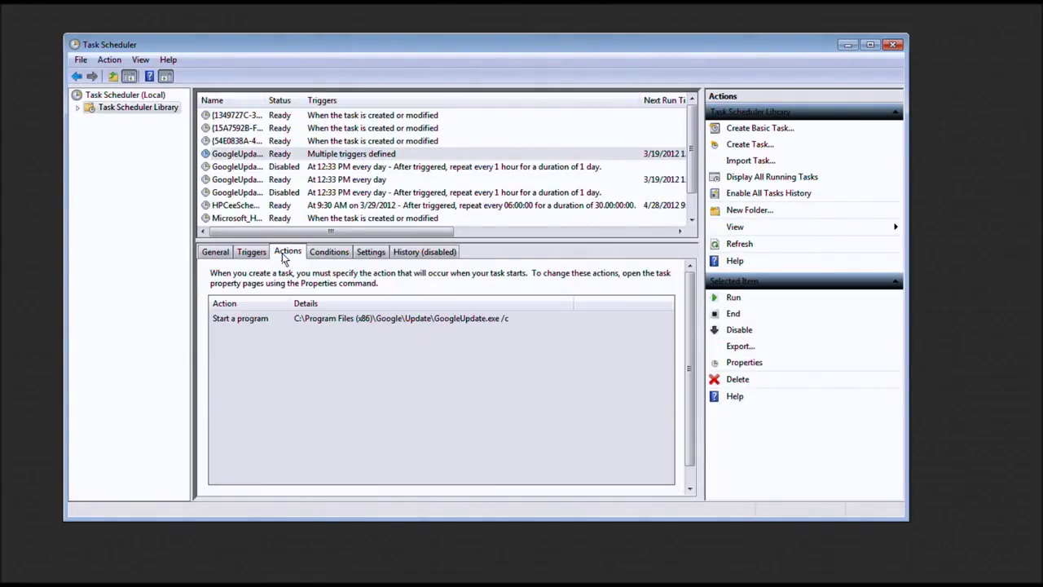
click(449, 319)
click(217, 252)
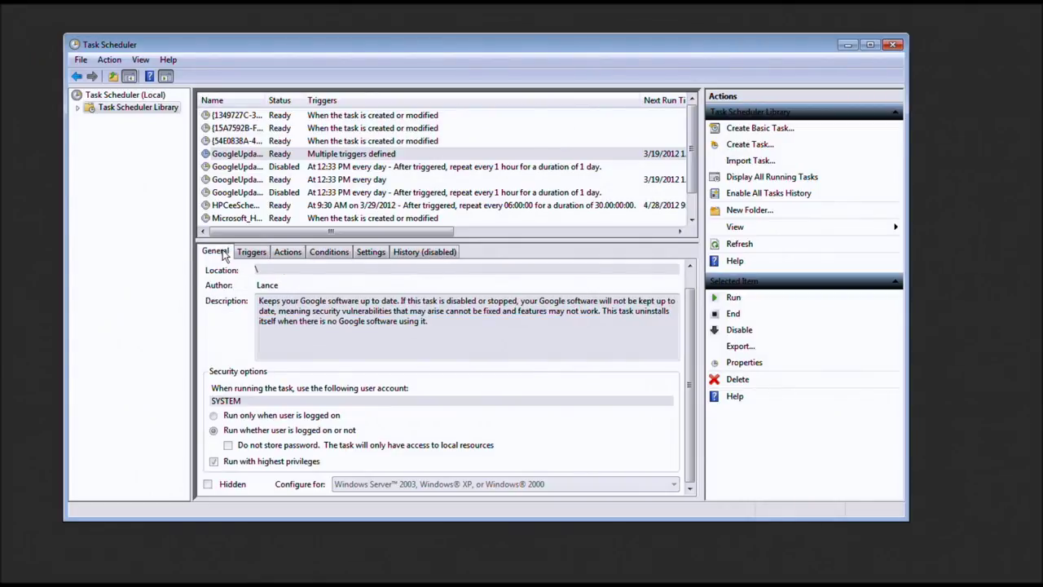
End all instances of GoogleUpdateTaskMachineCore, disable it, and return to the summary
click(761, 320)
click(557, 349)
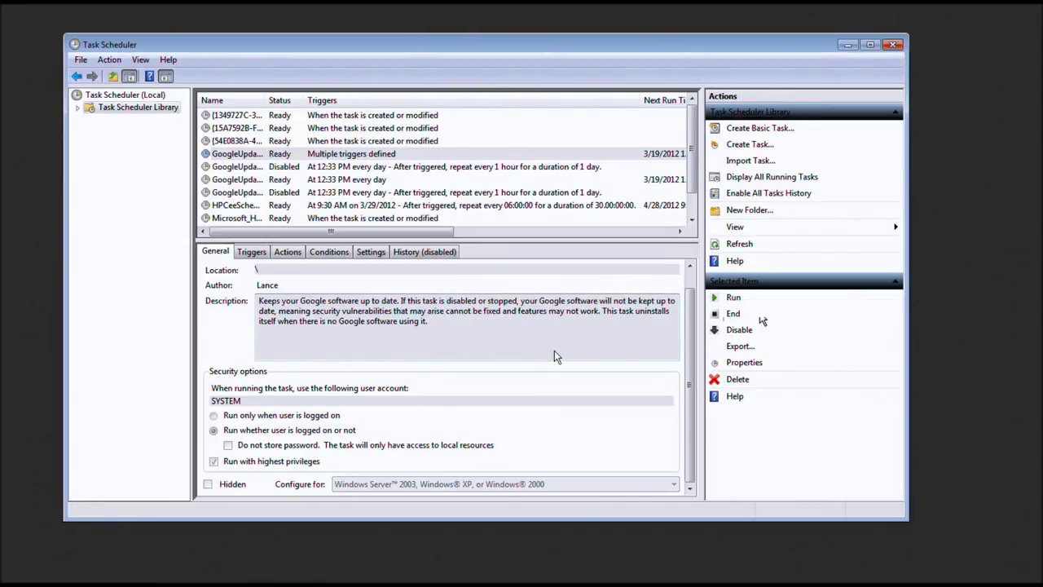
click(740, 330)
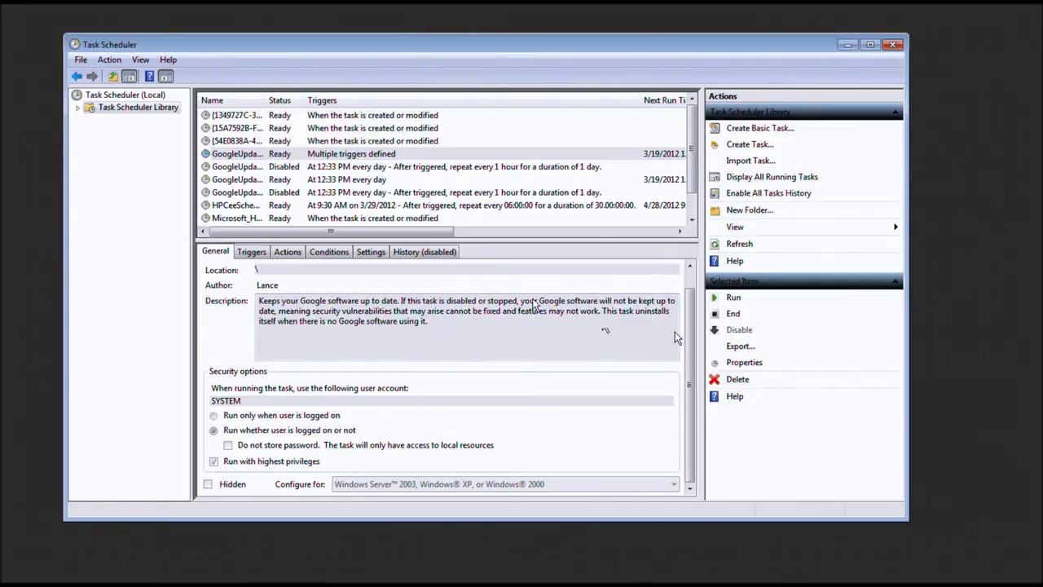
click(92, 96)
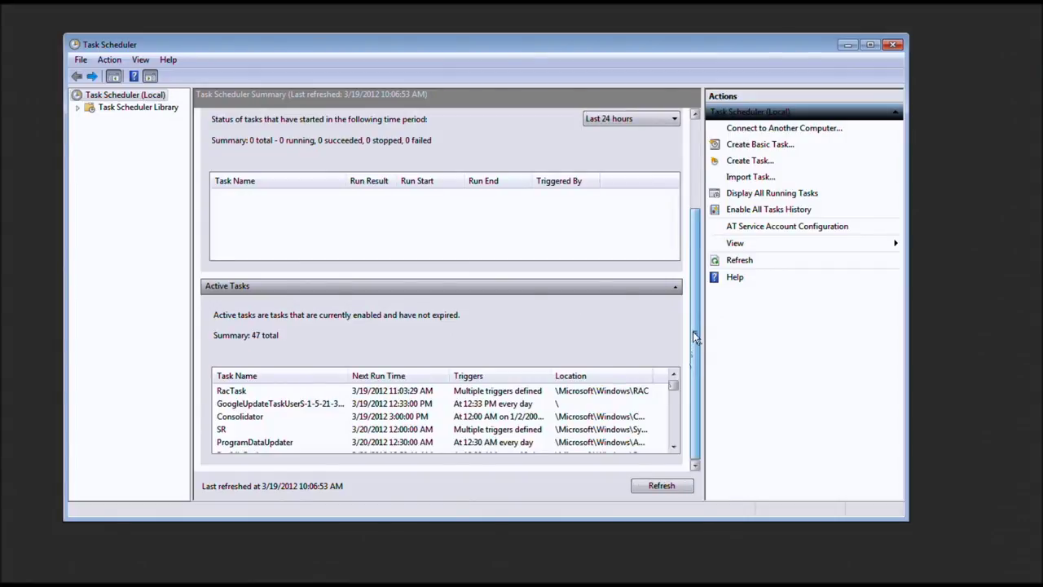
Open the remaining GoogleUpdate user task and review its Actions and General tabs
double_click(276, 406)
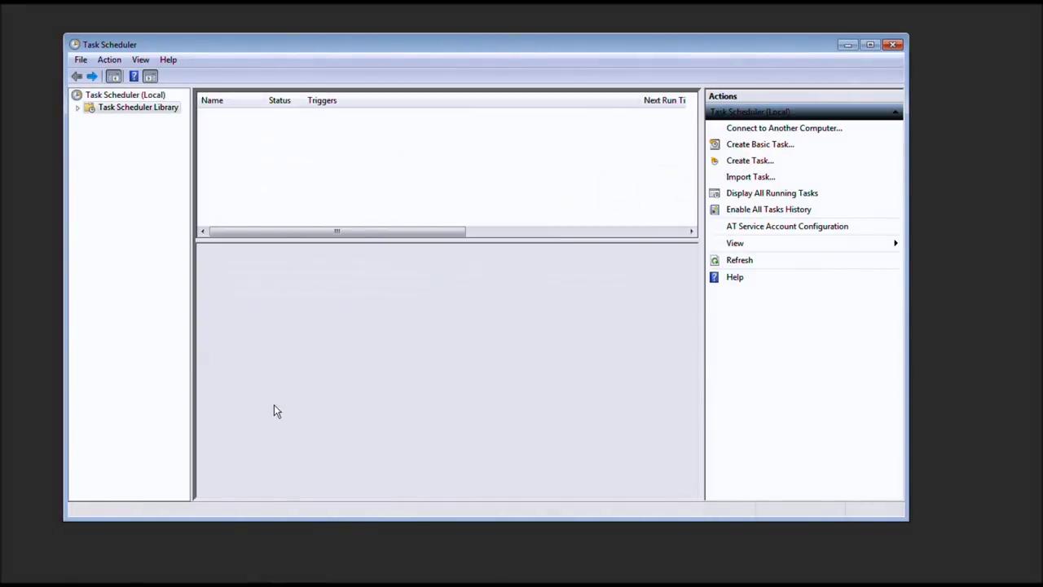
click(287, 253)
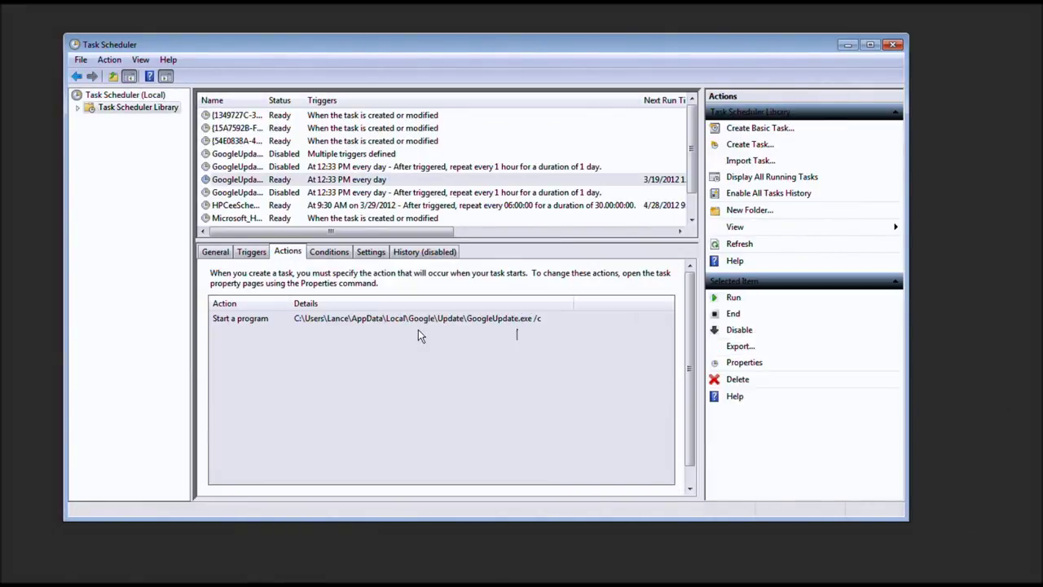
click(213, 259)
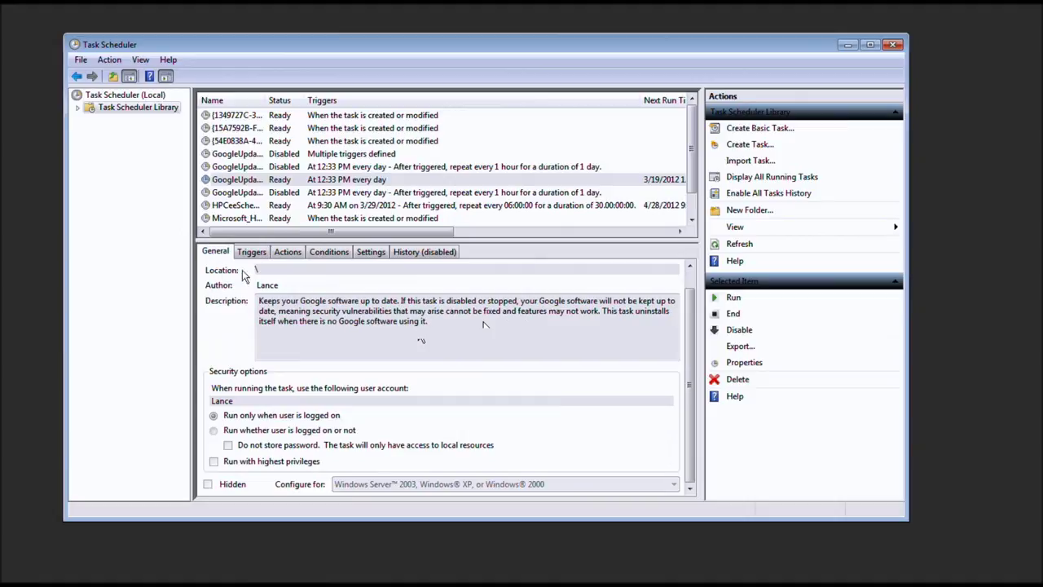
End all instances of the last GoogleUpdate task and disable it
click(734, 315)
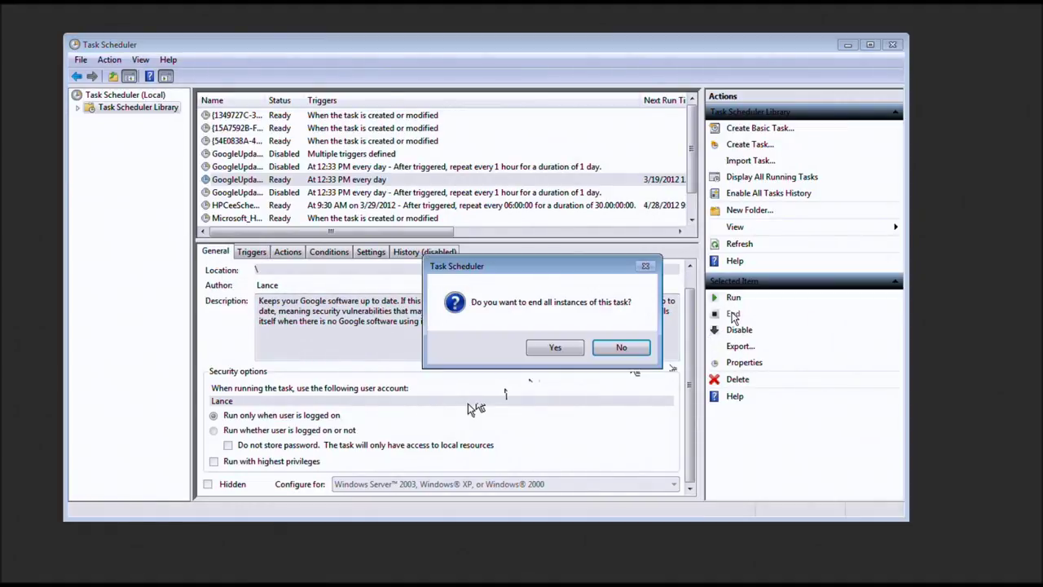
click(544, 349)
click(744, 334)
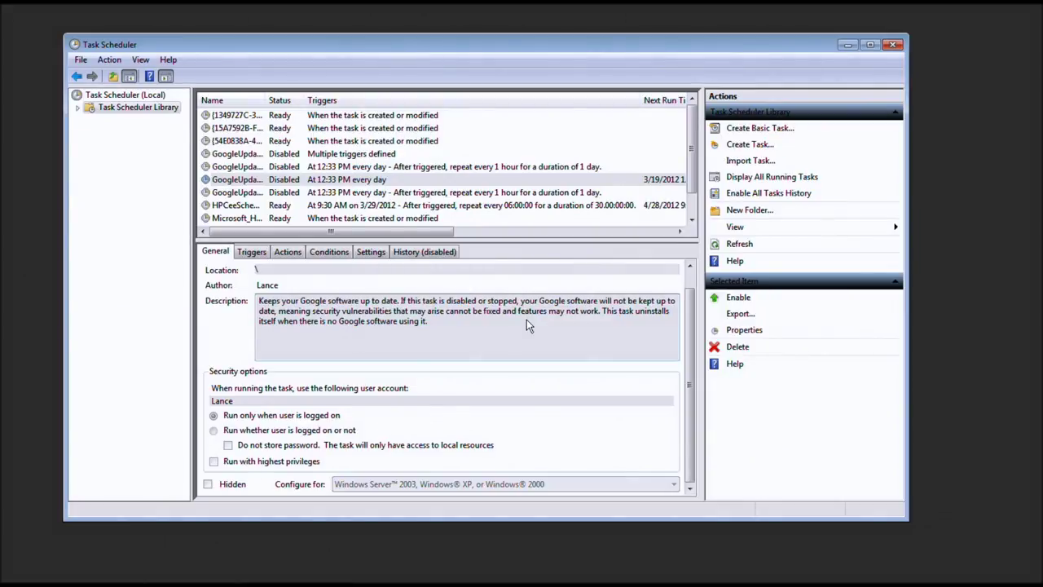
click(522, 330)
click(472, 326)
Return to the summary and open the TechMeShow task from Active Tasks in the library
click(75, 75)
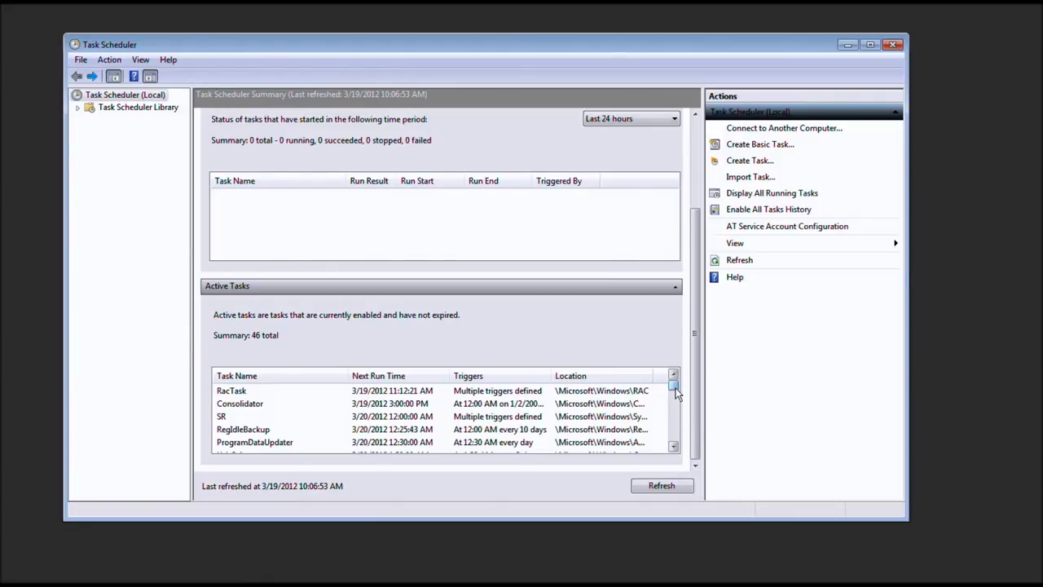
drag(675, 394, 676, 401)
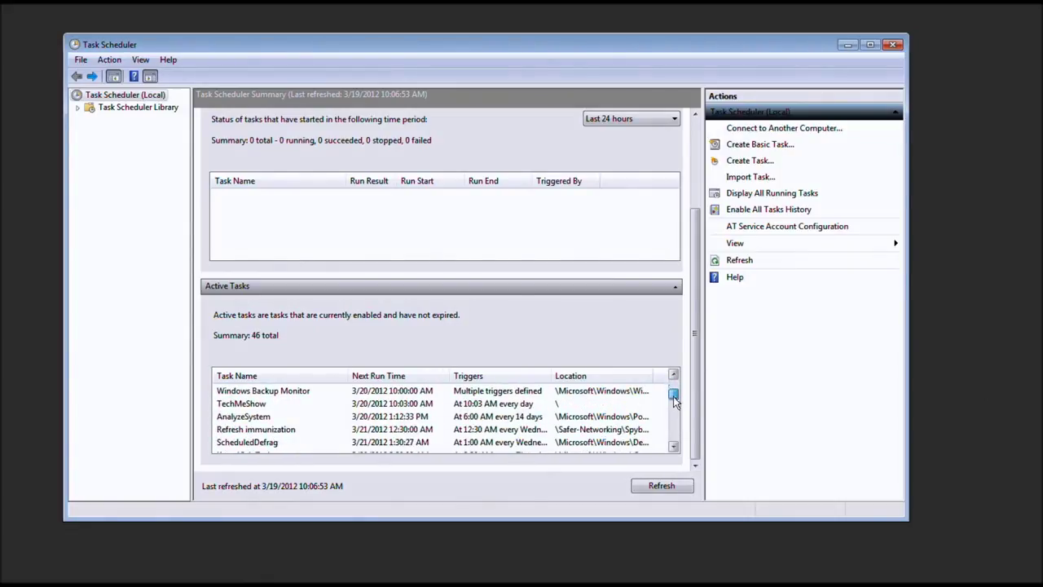
click(455, 405)
double_click(455, 406)
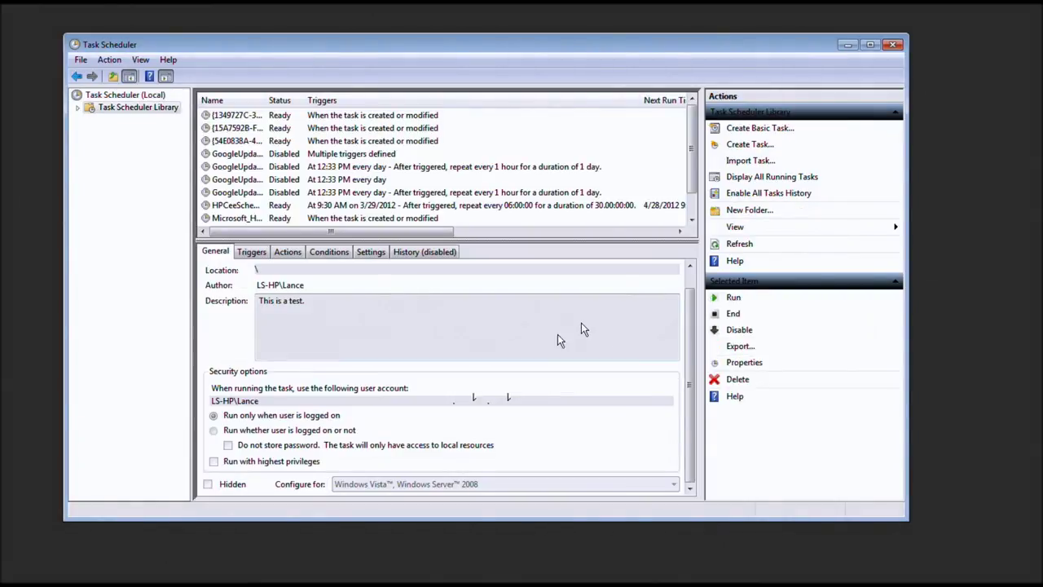
Confirm TechMeShow runs SyncToyCmd.exe, then end all its instances and disable it
click(298, 253)
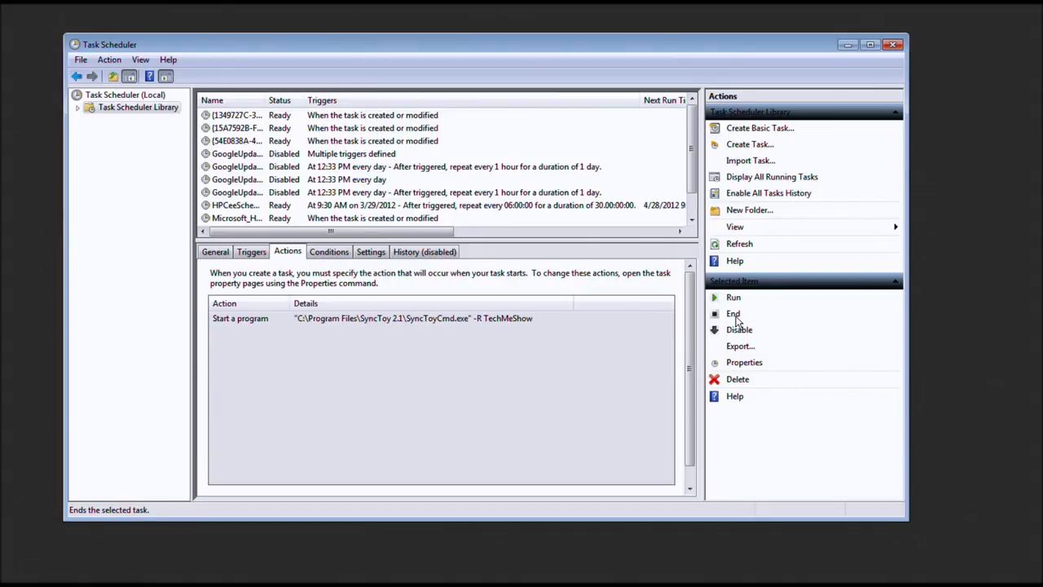
click(736, 318)
click(560, 345)
click(750, 334)
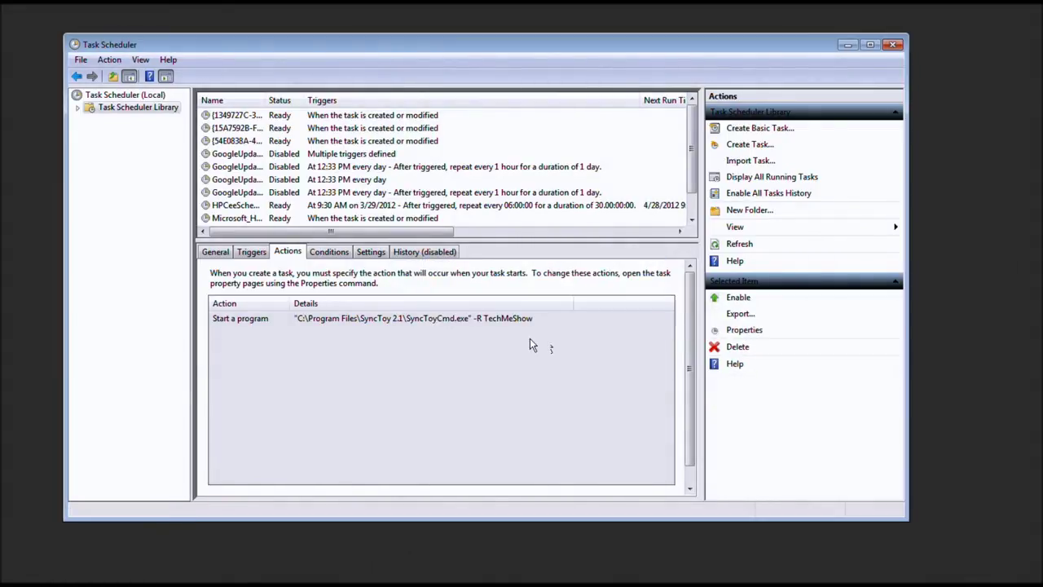
Delete the TechMeShow task from the Task Scheduler Library
click(736, 349)
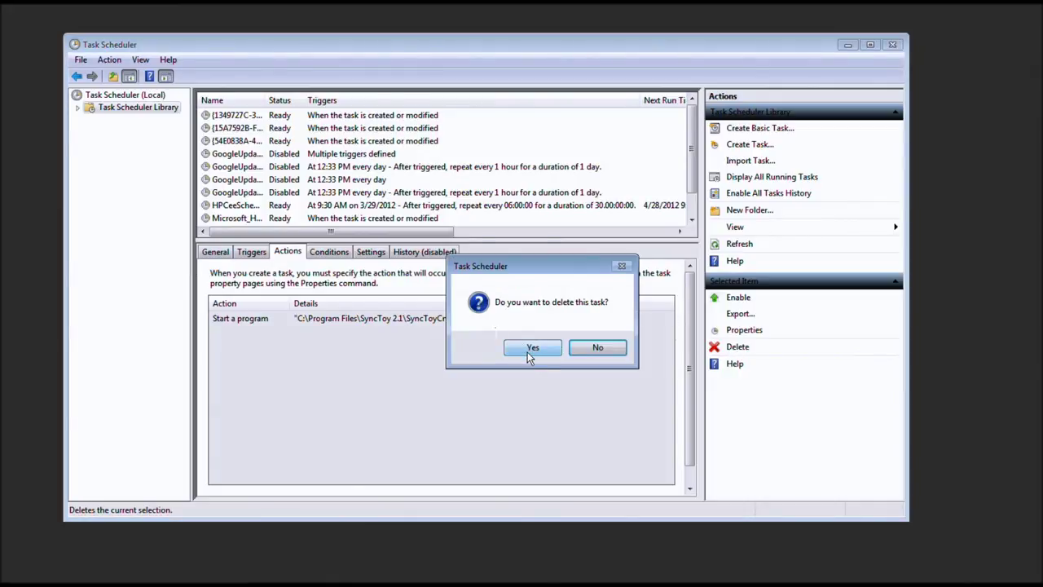
click(527, 349)
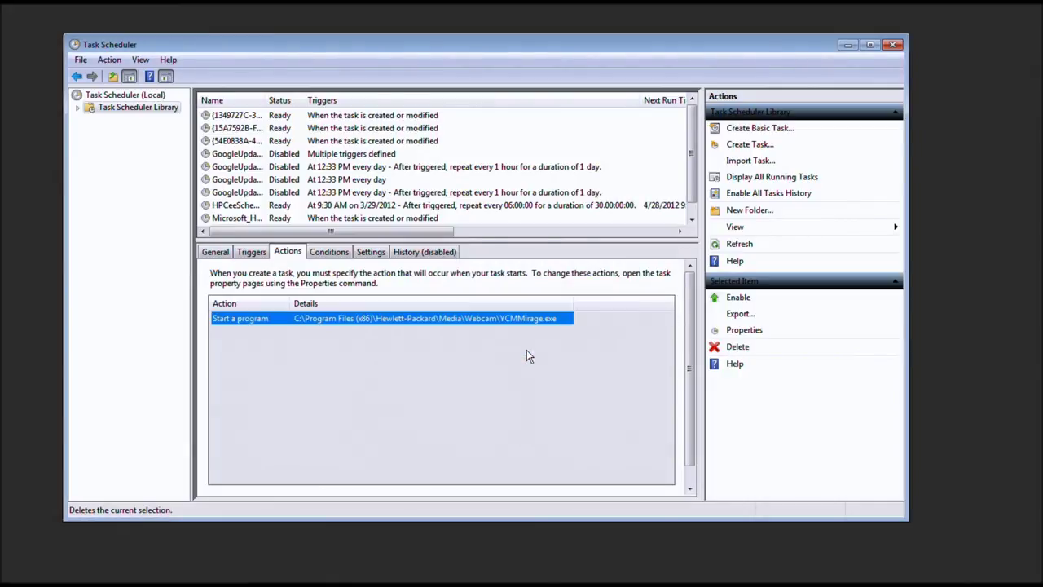
click(216, 253)
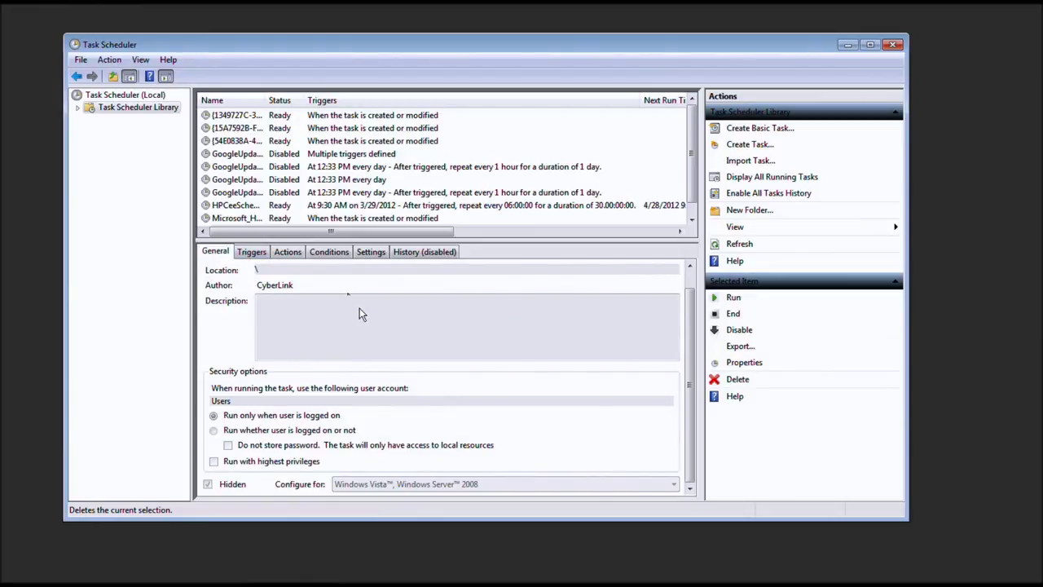